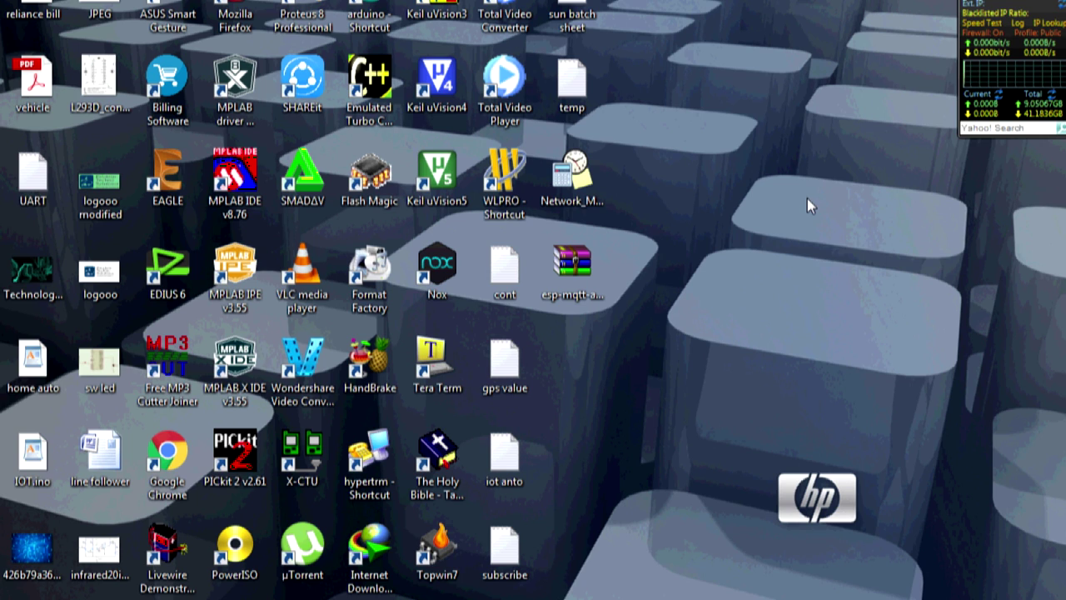
# Browse to Local Disk (E:) and open the Livewire_&_PCB_Wizard_Full folder inside the Software folder.
pyautogui.press('super')
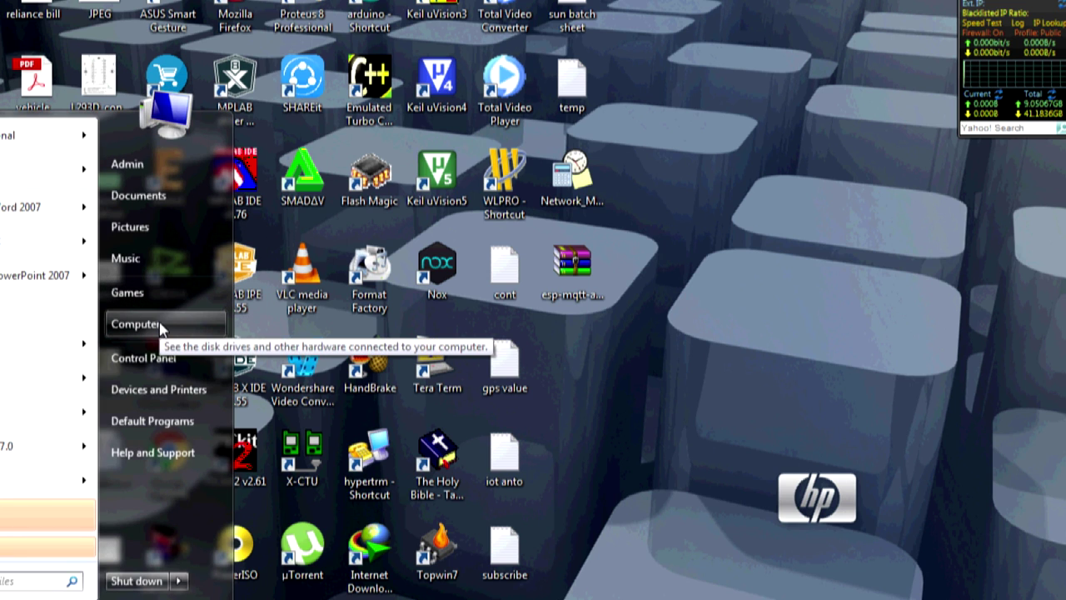
pyautogui.click(159, 323)
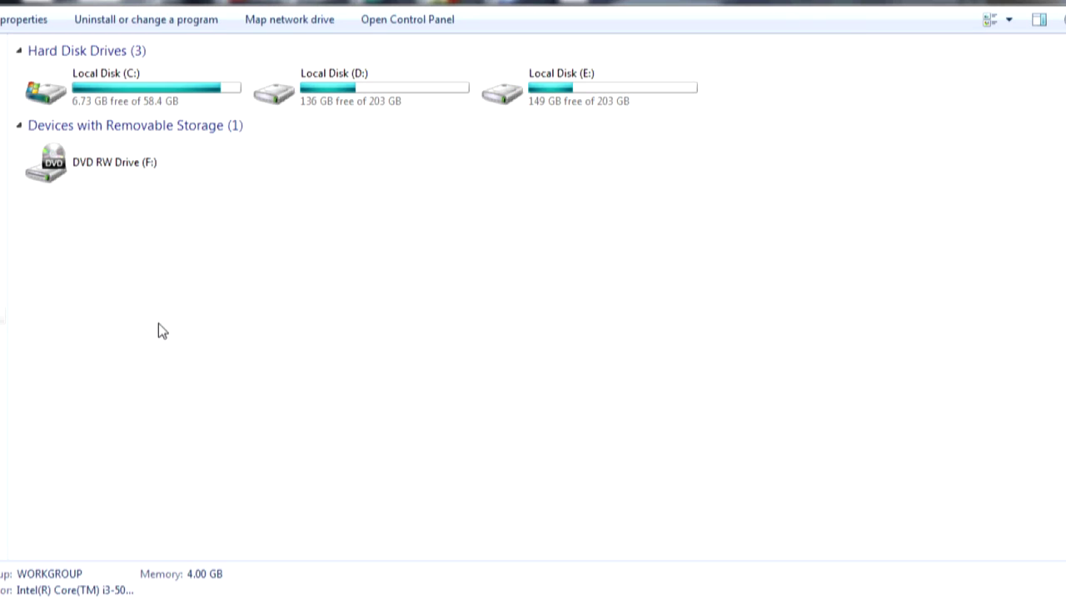
pyautogui.doubleClick(589, 106)
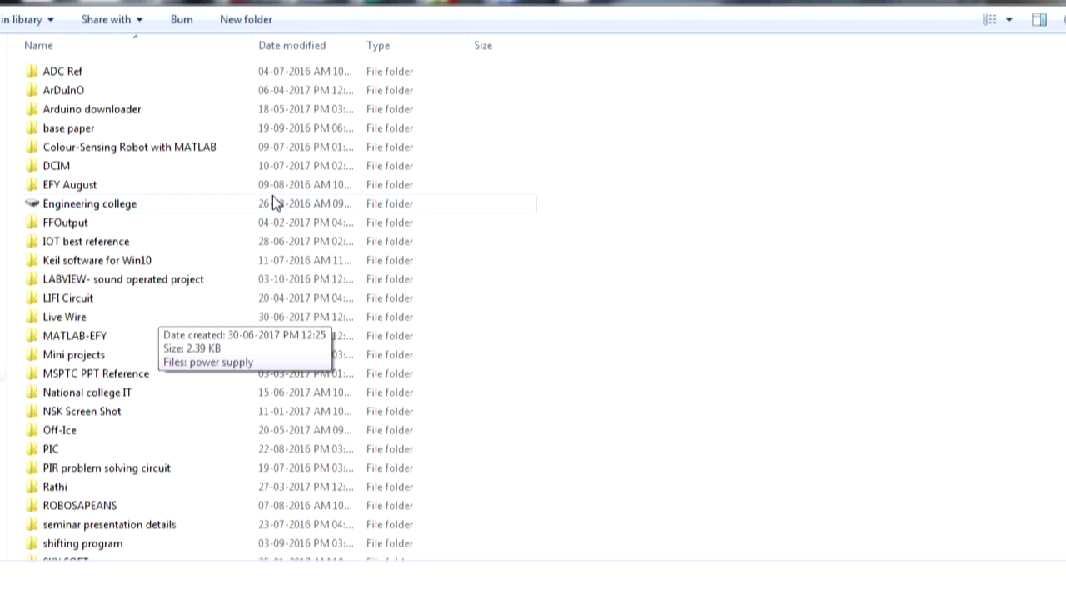
pyautogui.click(79, 488)
pyautogui.scroll(-1, 79, 464)
pyautogui.scroll(-1, 86, 472)
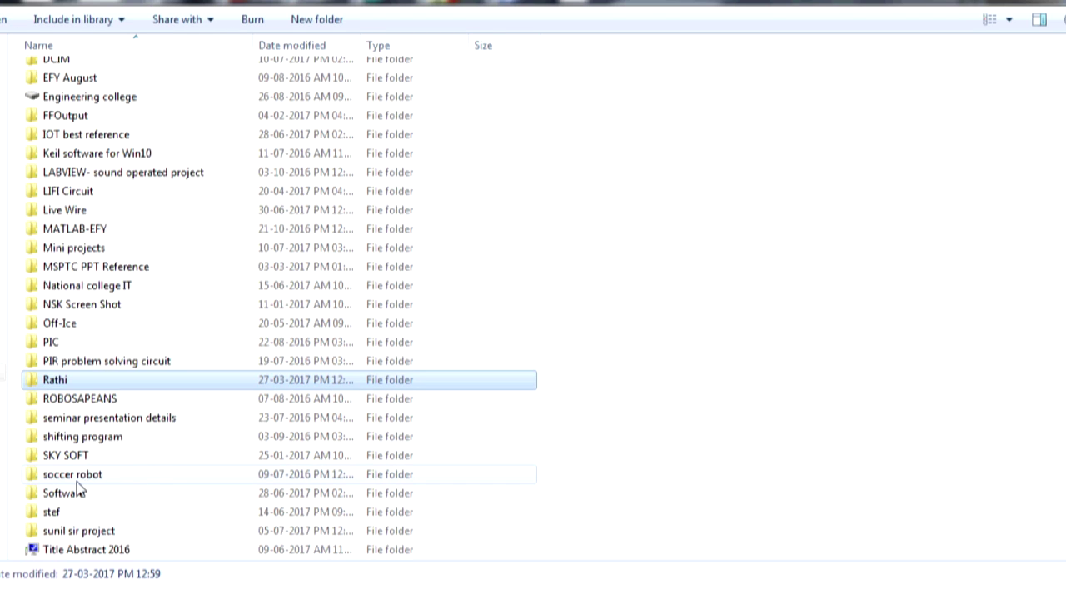
pyautogui.doubleClick(99, 492)
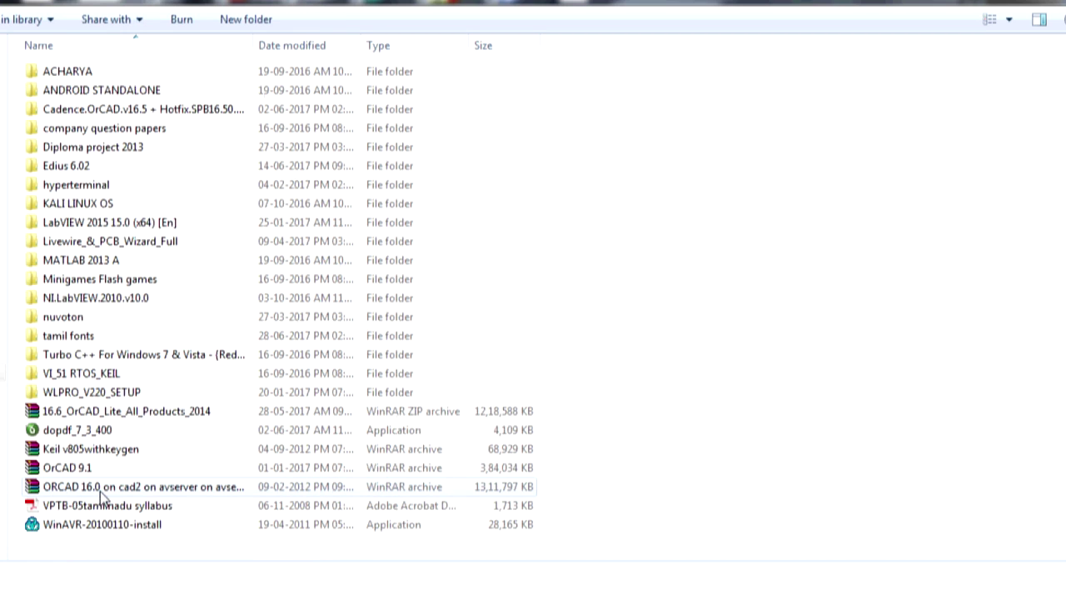
pyautogui.click(95, 247)
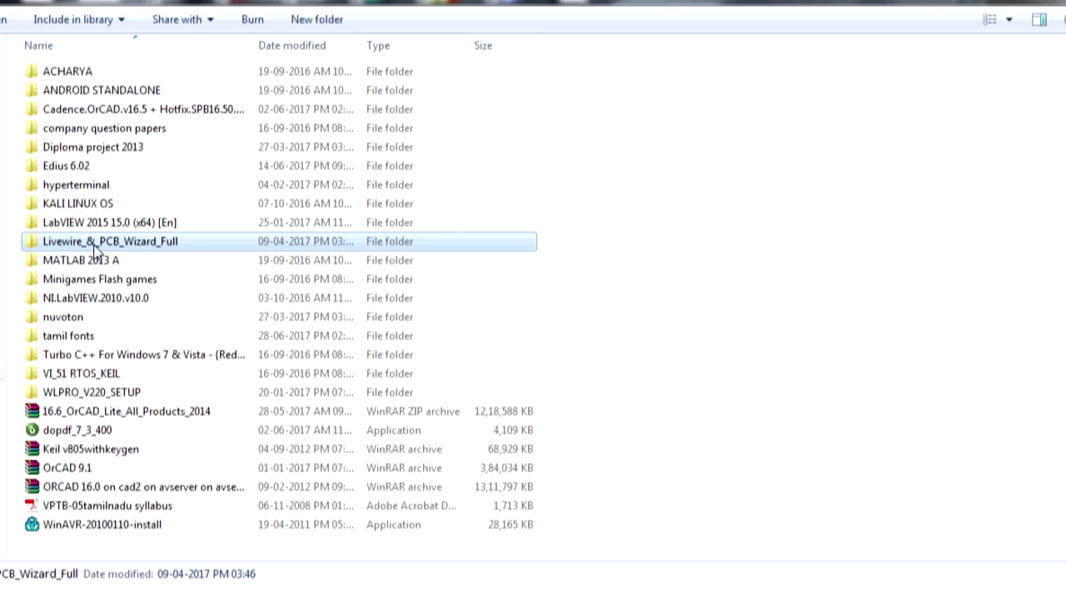
pyautogui.doubleClick(95, 248)
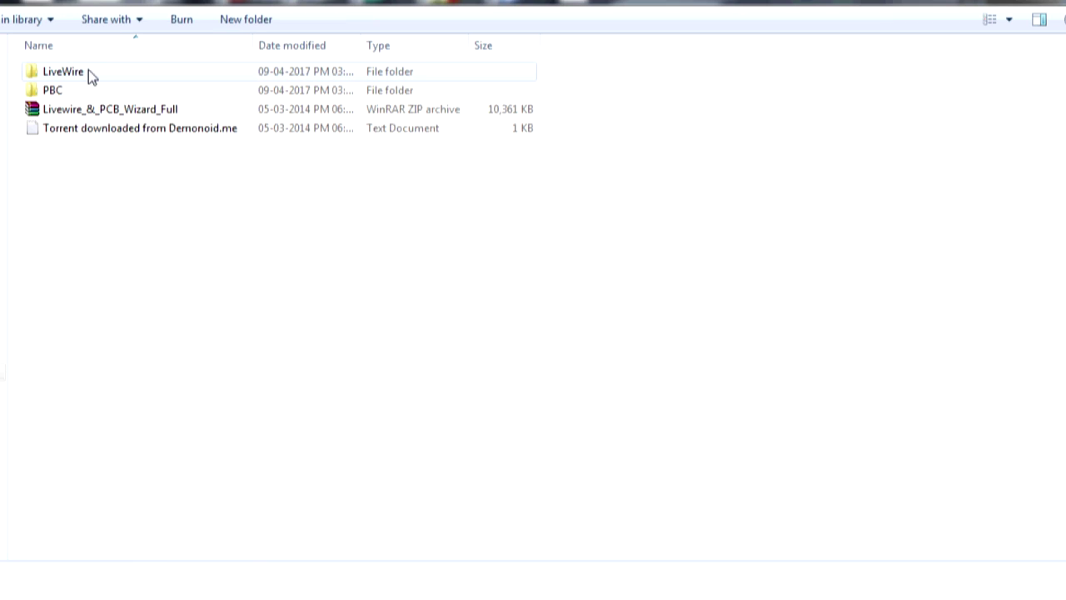
# Run the Livewire application as administrator from the LiveWire folder, then leave its window to return to the folder.
pyautogui.moveTo(54, 93)
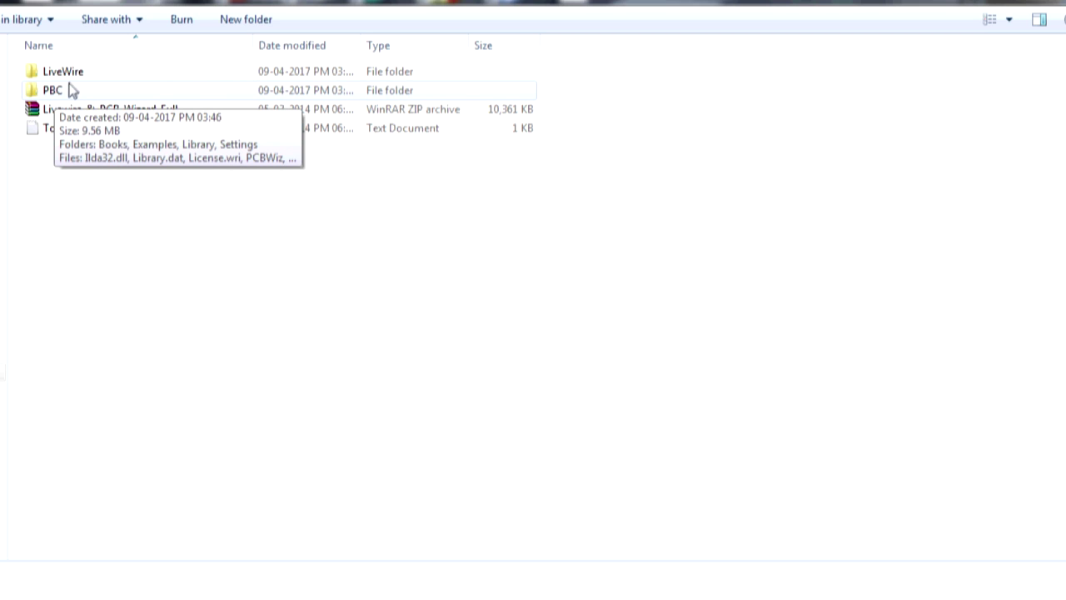
pyautogui.doubleClick(70, 86)
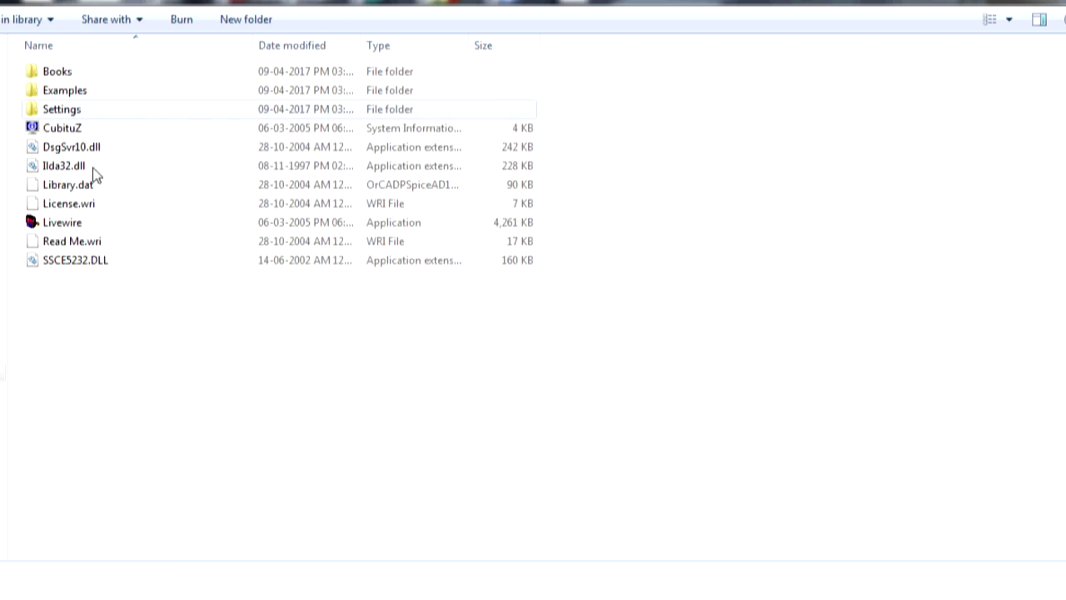
pyautogui.click(73, 223)
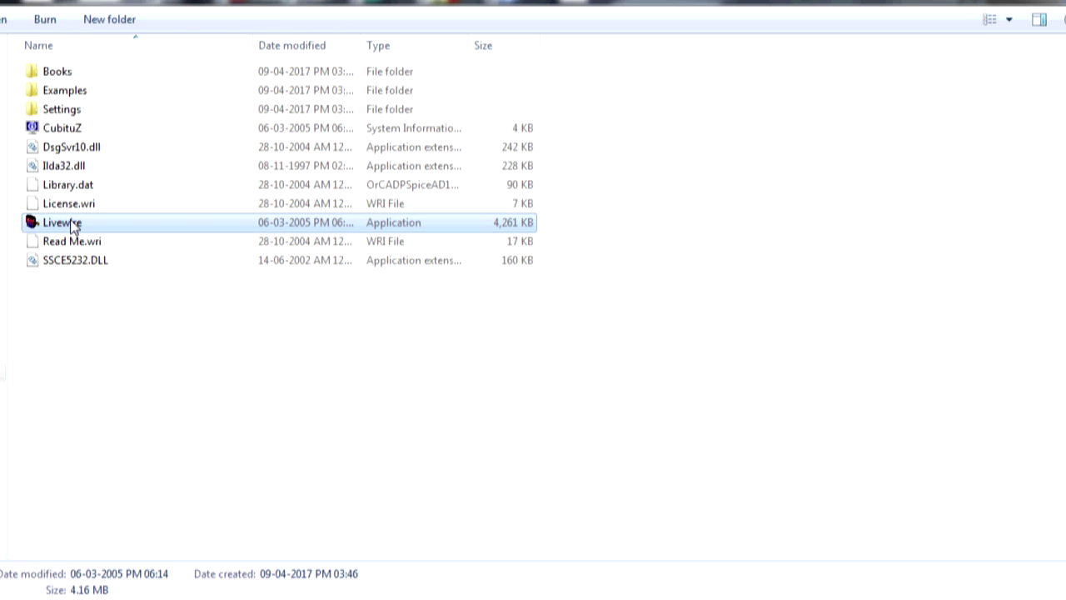
pyautogui.rightClick(72, 225)
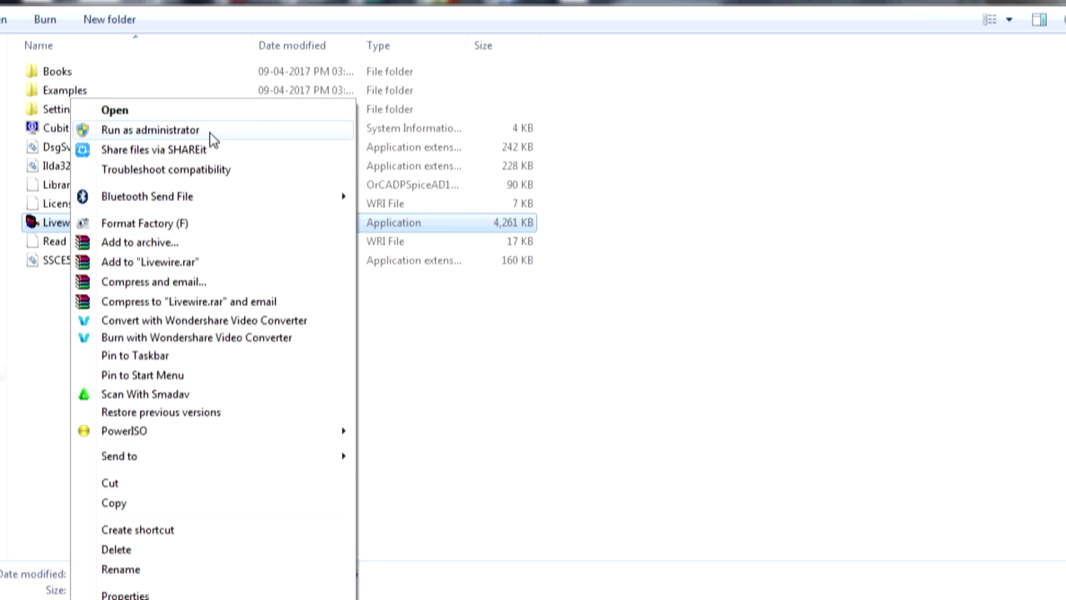
pyautogui.click(149, 130)
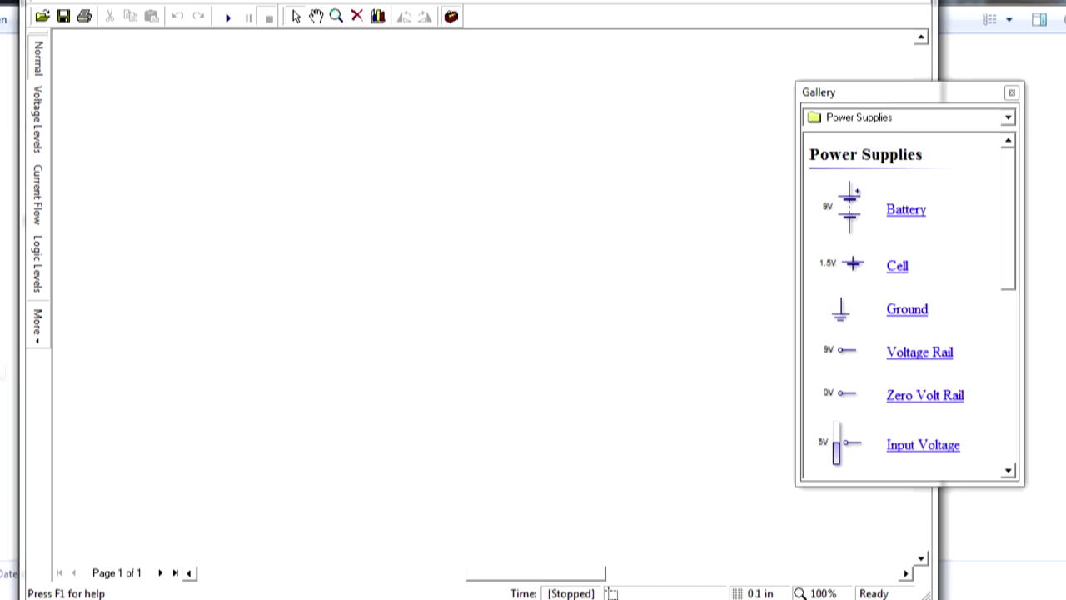
pyautogui.hotkey('alt', 'F4')
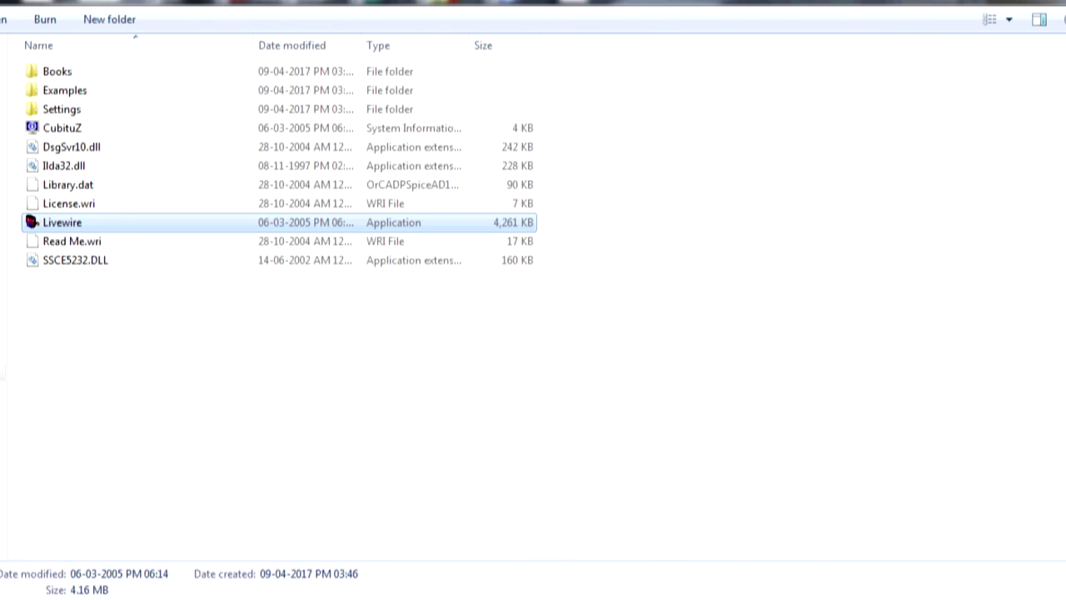
# Run PCBWiz as administrator from the PBC folder and dismiss the Getting Started window.
pyautogui.click(210, 4)
pyautogui.doubleClick(54, 92)
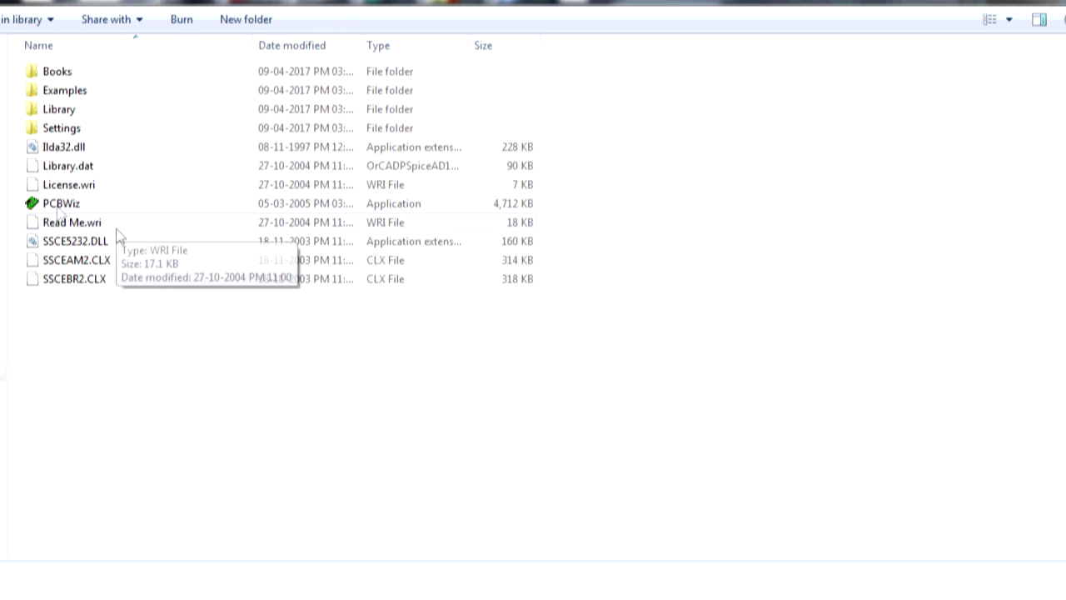
pyautogui.click(57, 208)
pyautogui.rightClick(56, 209)
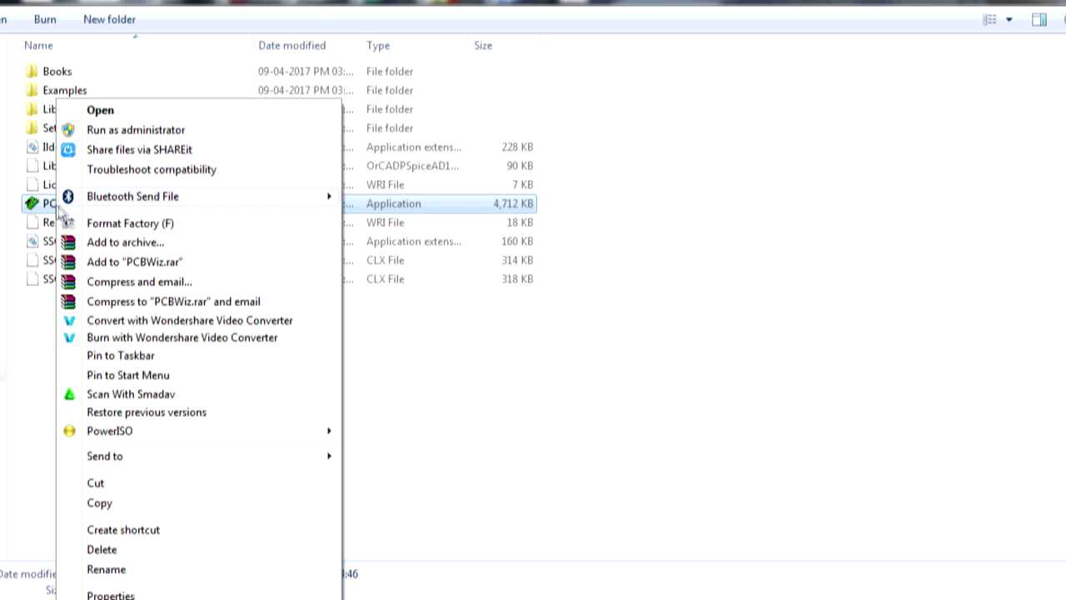
pyautogui.click(127, 130)
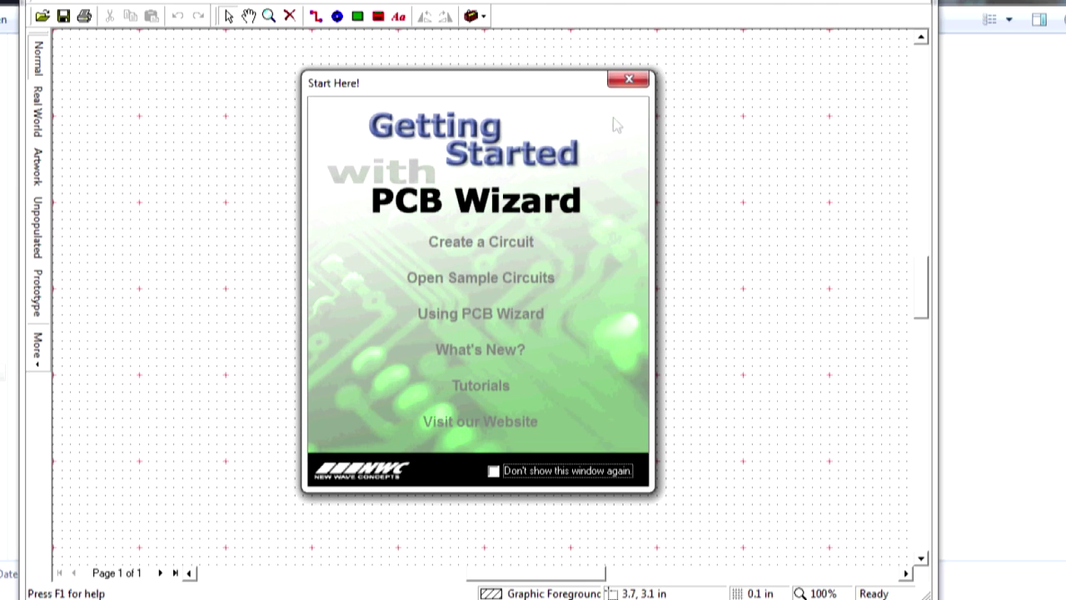
pyautogui.click(627, 78)
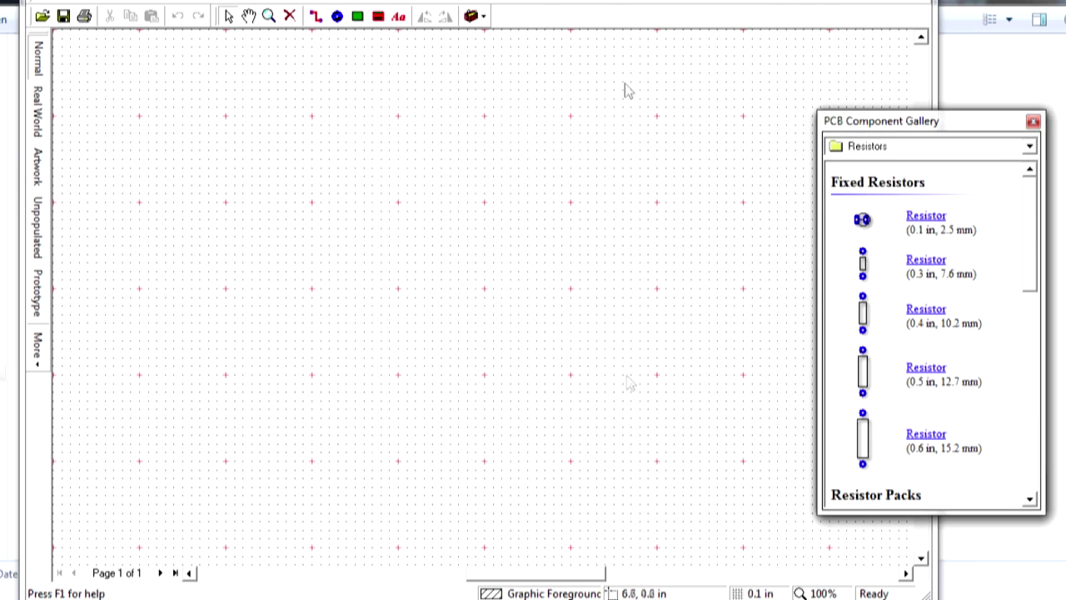
# Switch to Livewire, close its component Gallery and display the Gallery again.
pyautogui.click(474, 497)
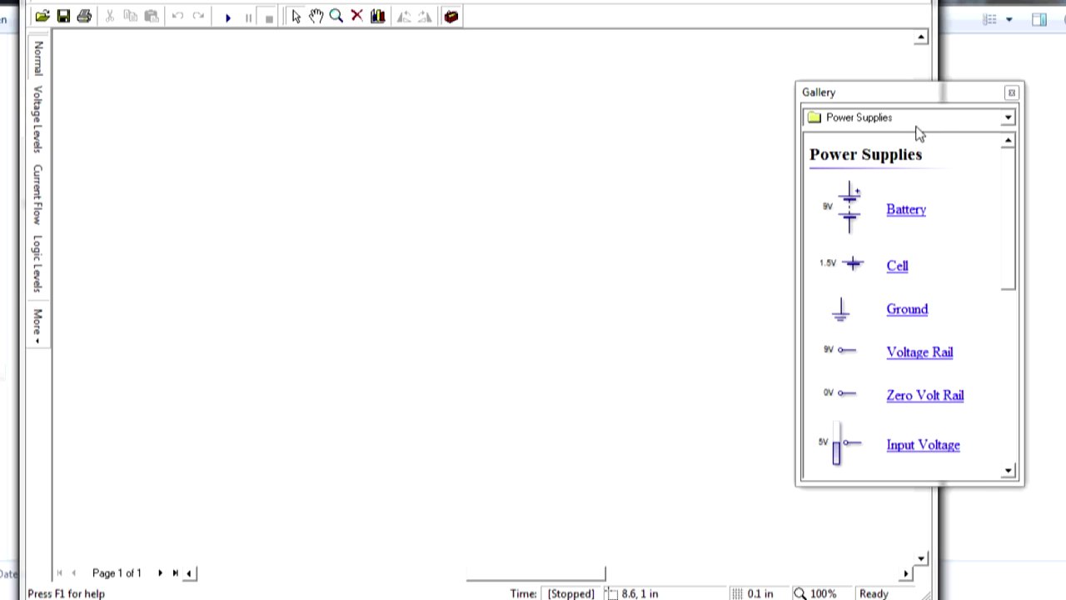
pyautogui.click(1011, 94)
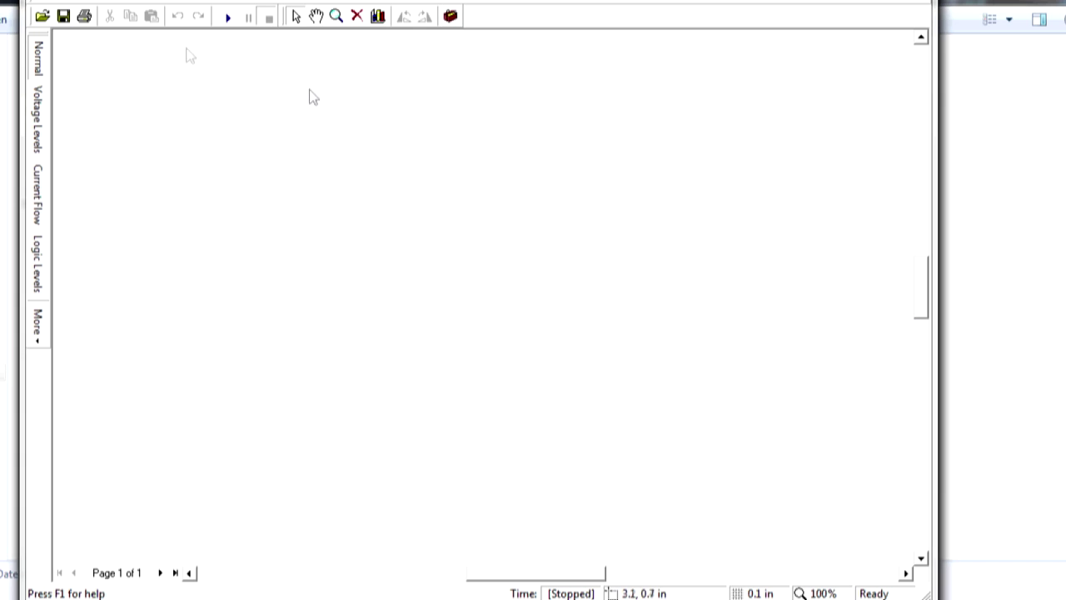
pyautogui.click(119, 1)
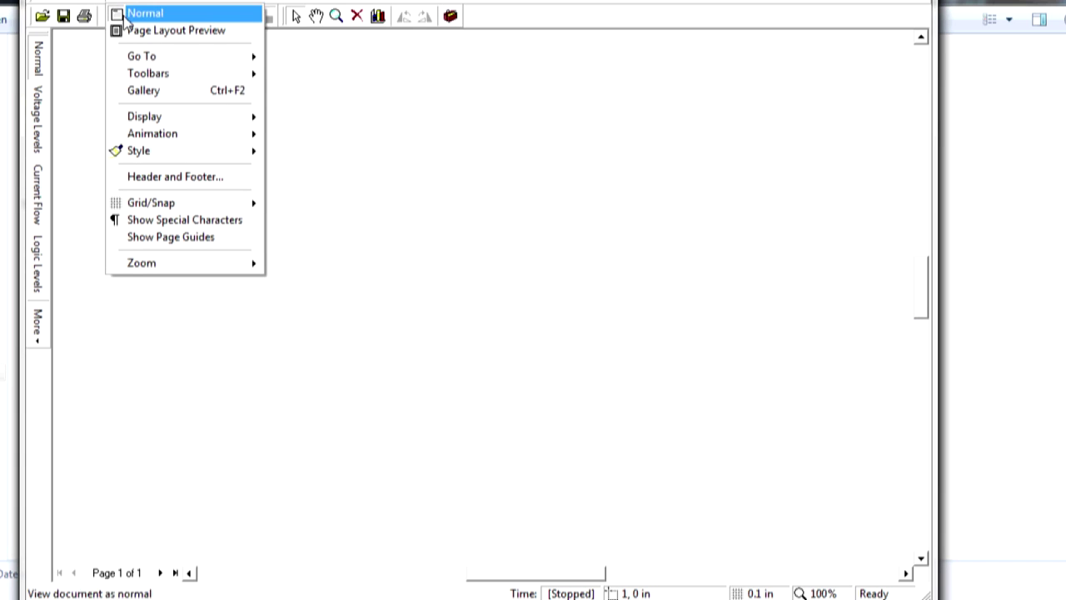
pyautogui.click(169, 95)
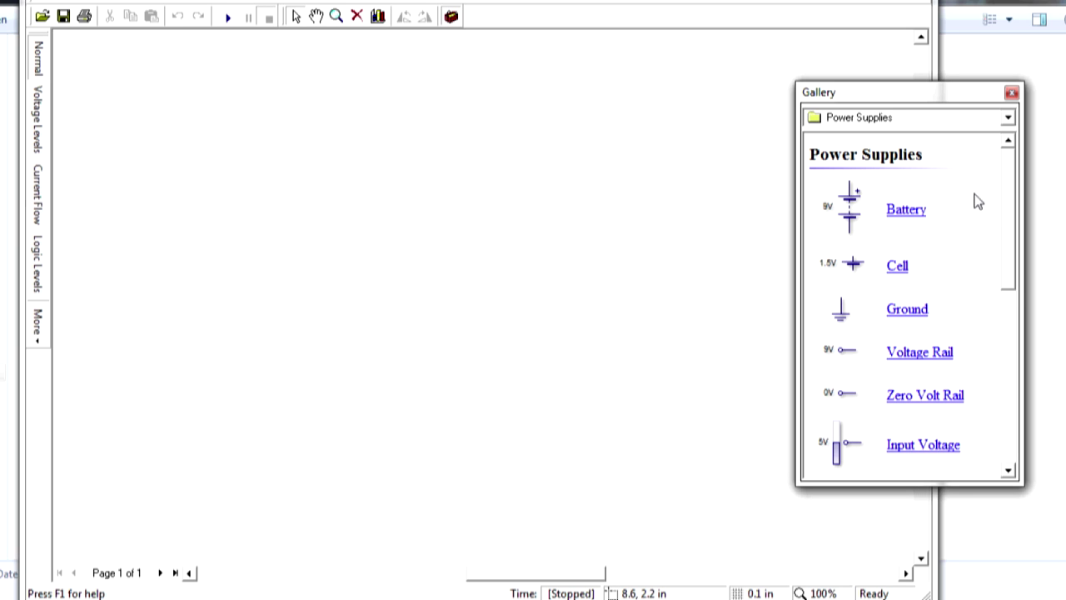
# Check the Gallery's category list and look through the Power Supplies components down to the Regulation section.
pyautogui.click(913, 120)
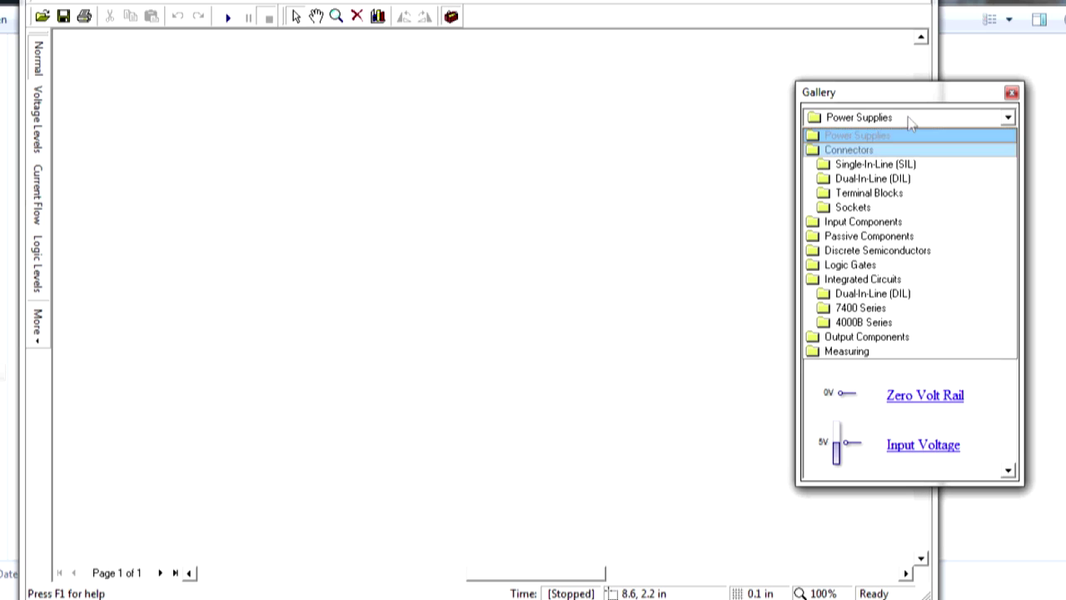
pyautogui.click(995, 435)
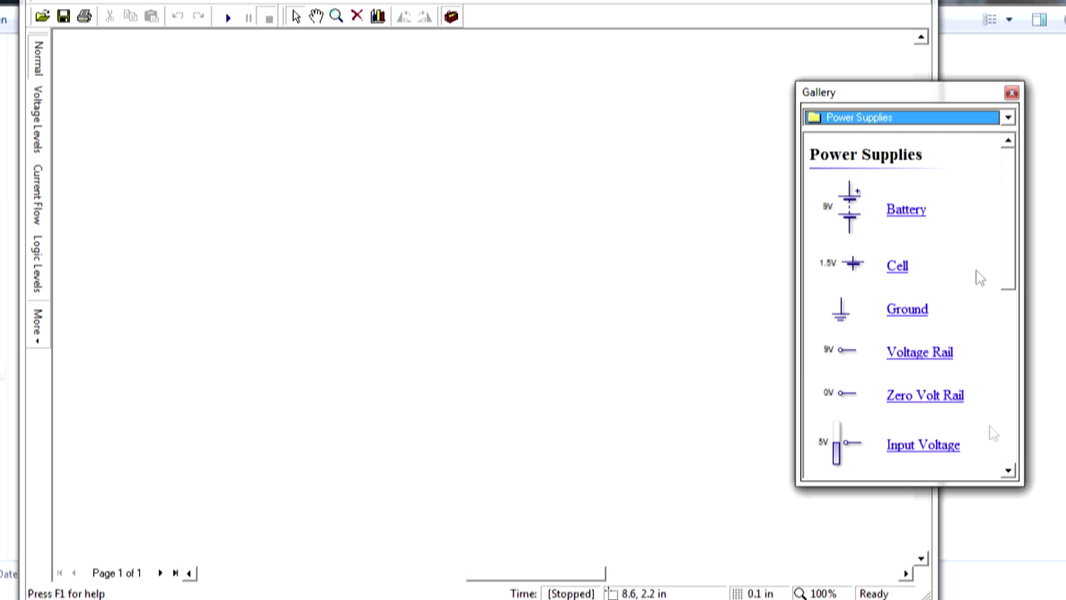
pyautogui.click(1011, 235)
pyautogui.moveTo(1010, 235); pyautogui.dragTo(1014, 438)
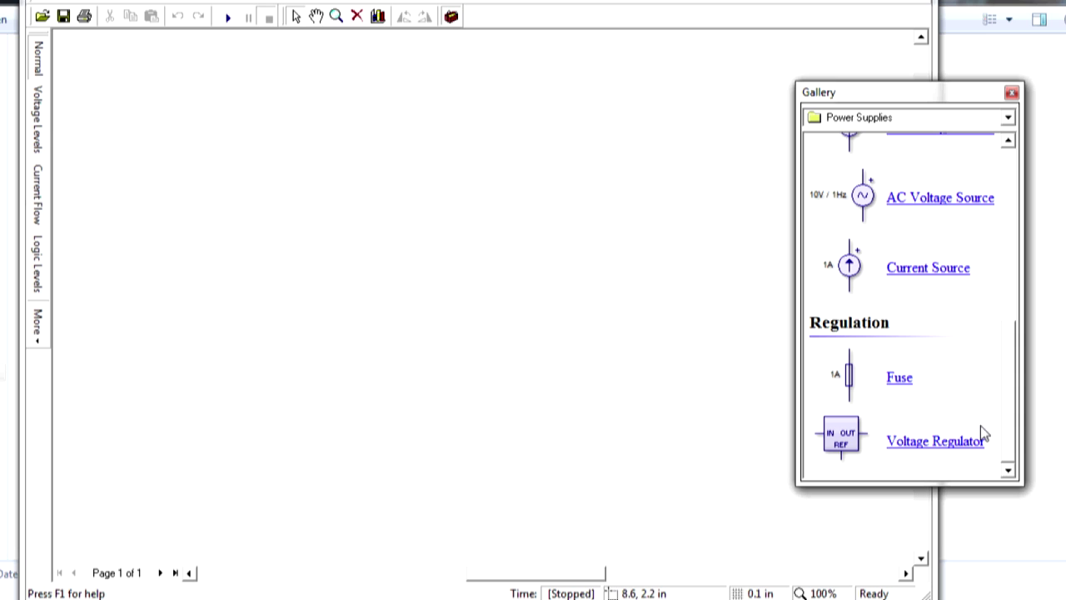
# Look through the Connectors category in the Gallery and open its Single-In-Line (SIL) group.
pyautogui.click(980, 118)
pyautogui.click(942, 152)
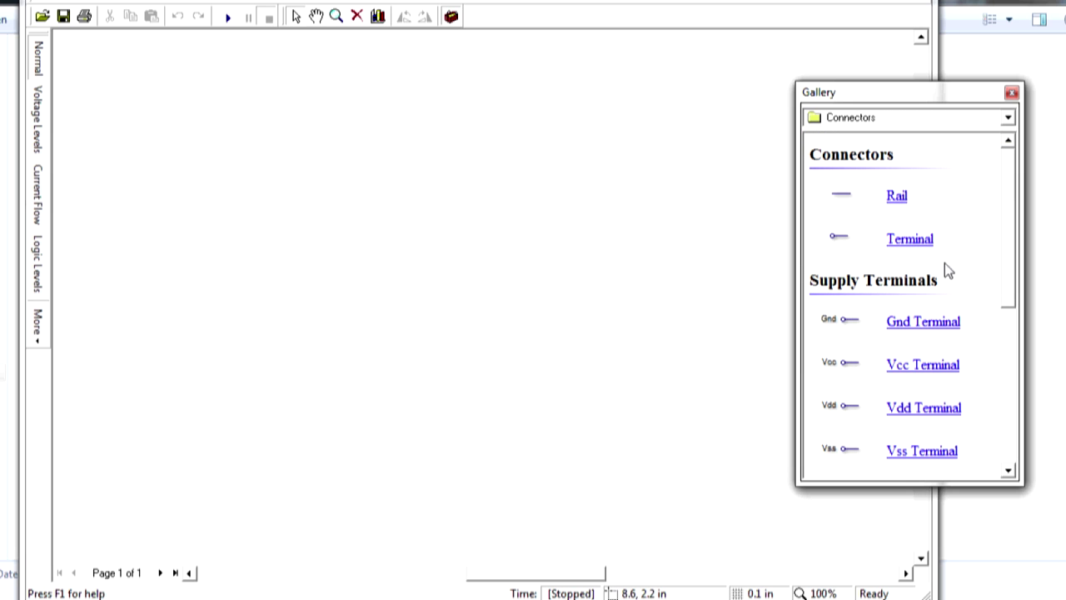
pyautogui.moveTo(1004, 237); pyautogui.dragTo(994, 304)
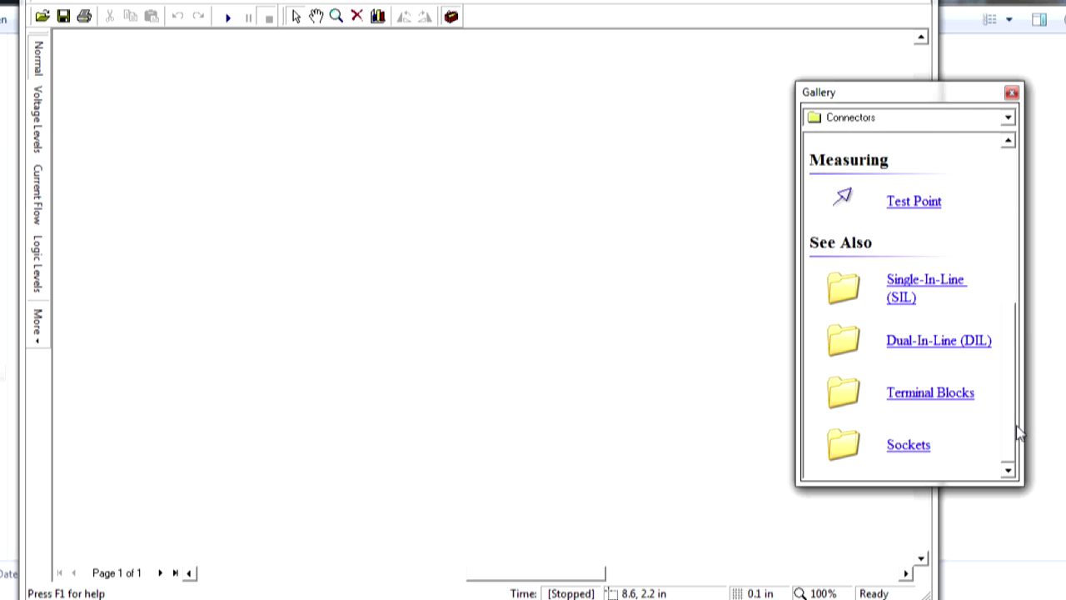
pyautogui.click(929, 288)
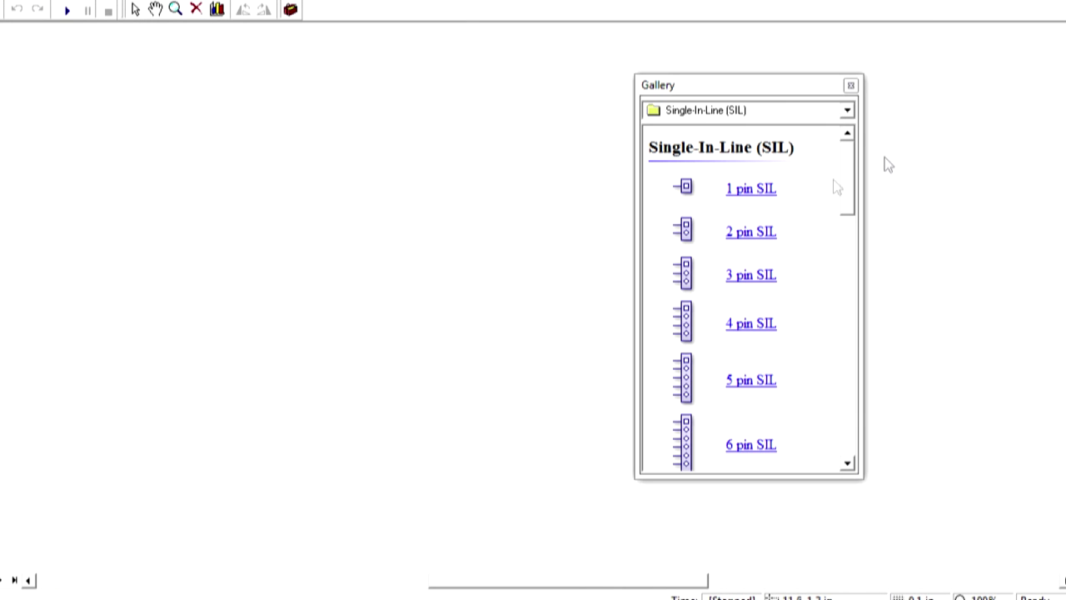
# View the Dual-In-Line (DIL) connectors and the Terminal Blocks group in the Gallery.
pyautogui.click(843, 112)
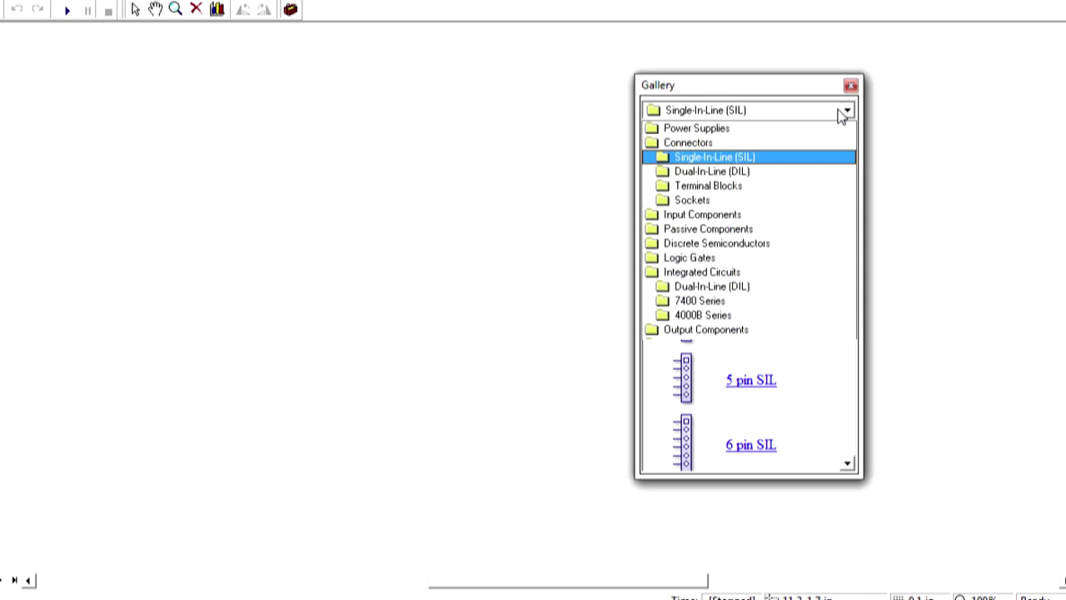
pyautogui.click(832, 176)
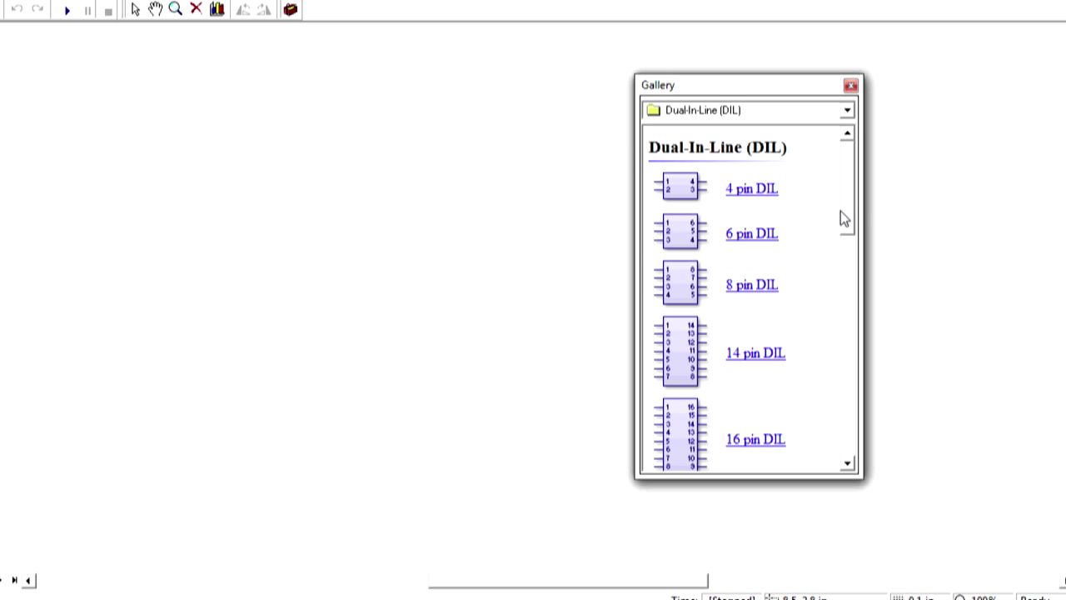
pyautogui.moveTo(841, 212); pyautogui.dragTo(848, 173)
pyautogui.click(848, 110)
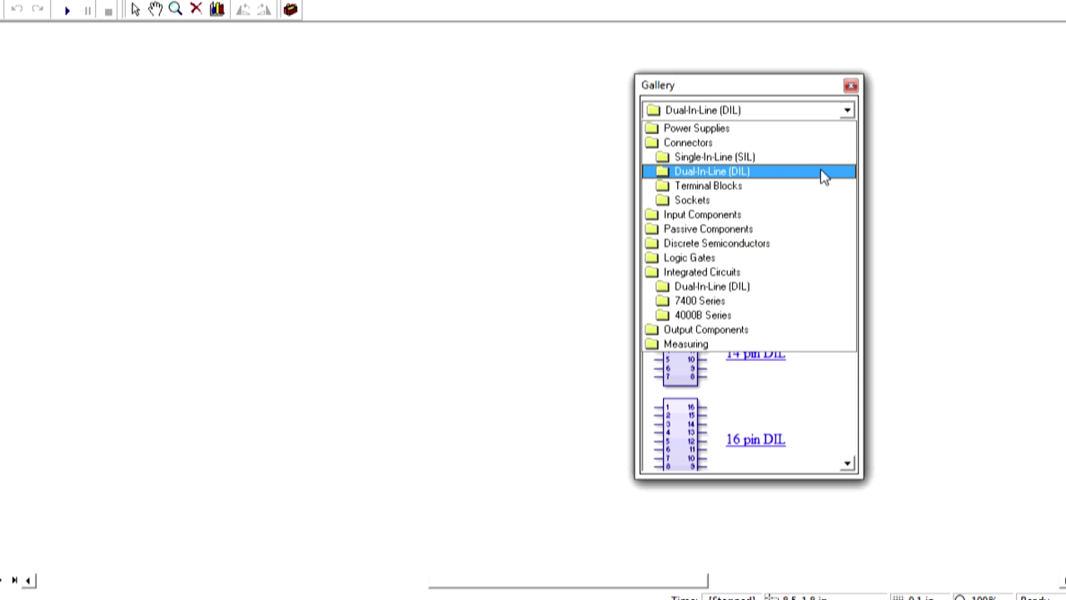
pyautogui.click(779, 172)
pyautogui.click(739, 190)
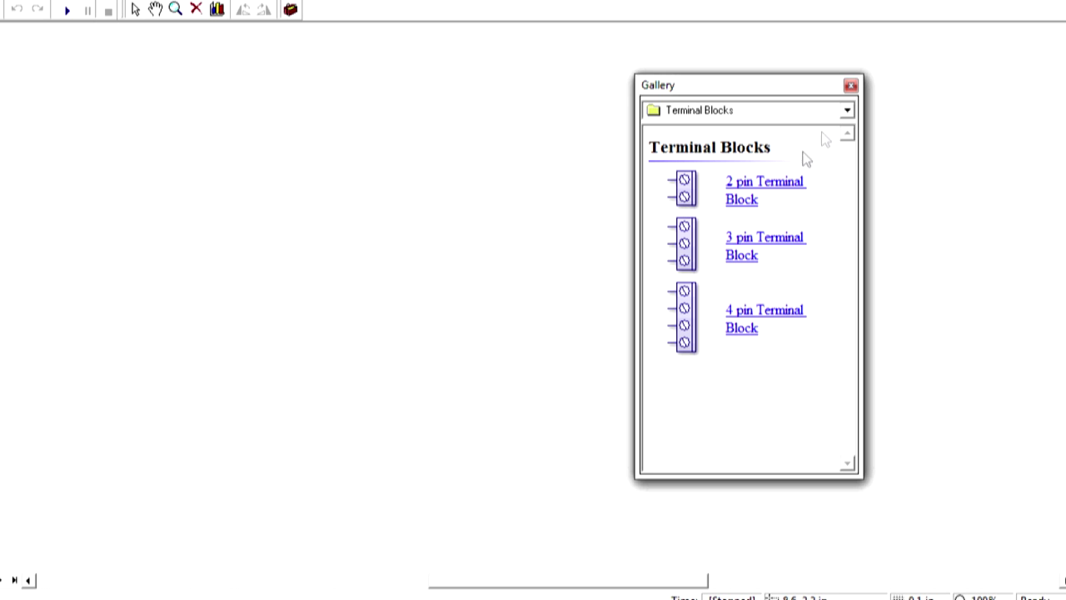
# View the Sockets group in the Gallery and bring up the Input Components category.
pyautogui.click(818, 114)
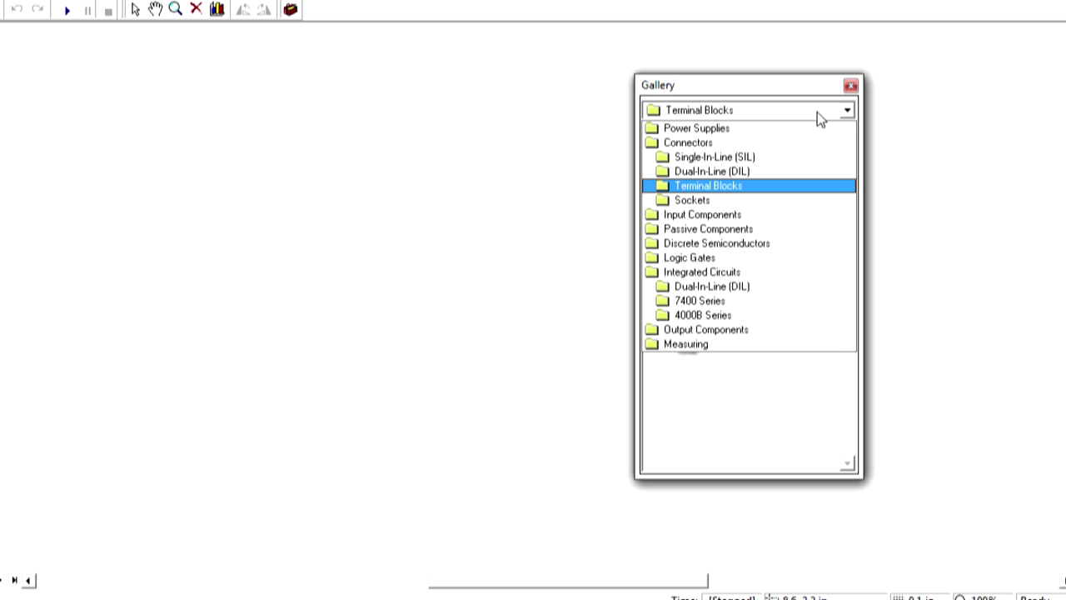
pyautogui.click(692, 202)
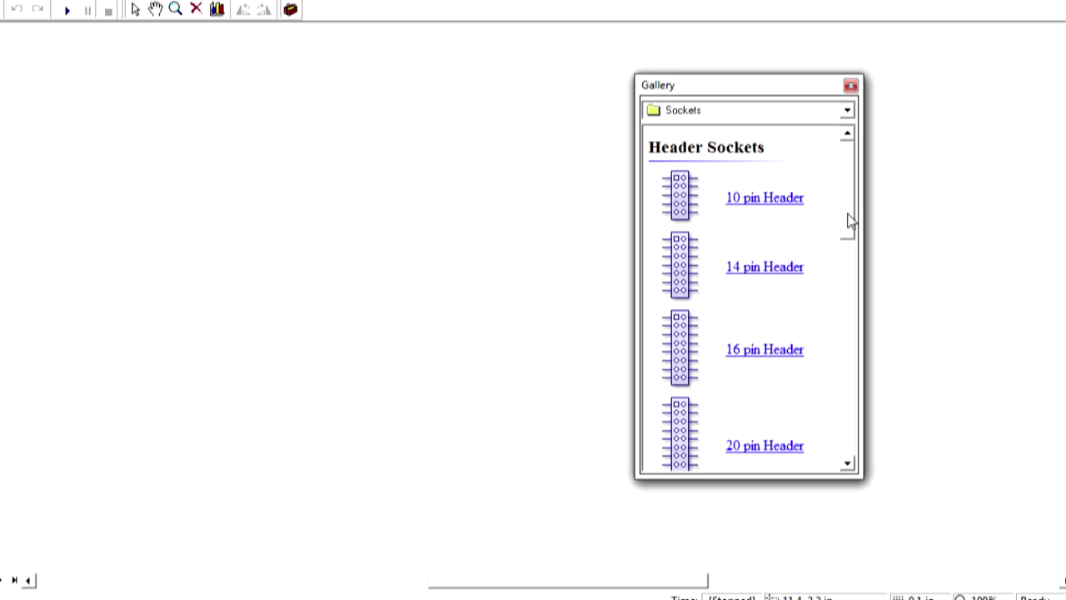
pyautogui.moveTo(852, 195)
pyautogui.mouseDown()
pyautogui.moveTo(850, 428)
pyautogui.moveTo(851, 193)
pyautogui.mouseUp()
pyautogui.click(848, 112)
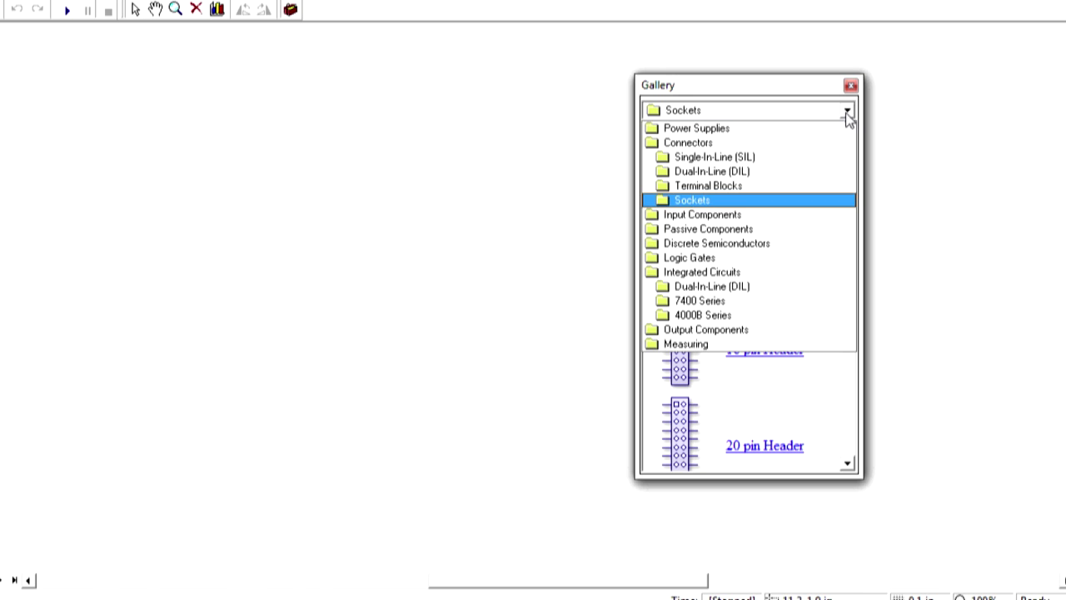
pyautogui.click(745, 217)
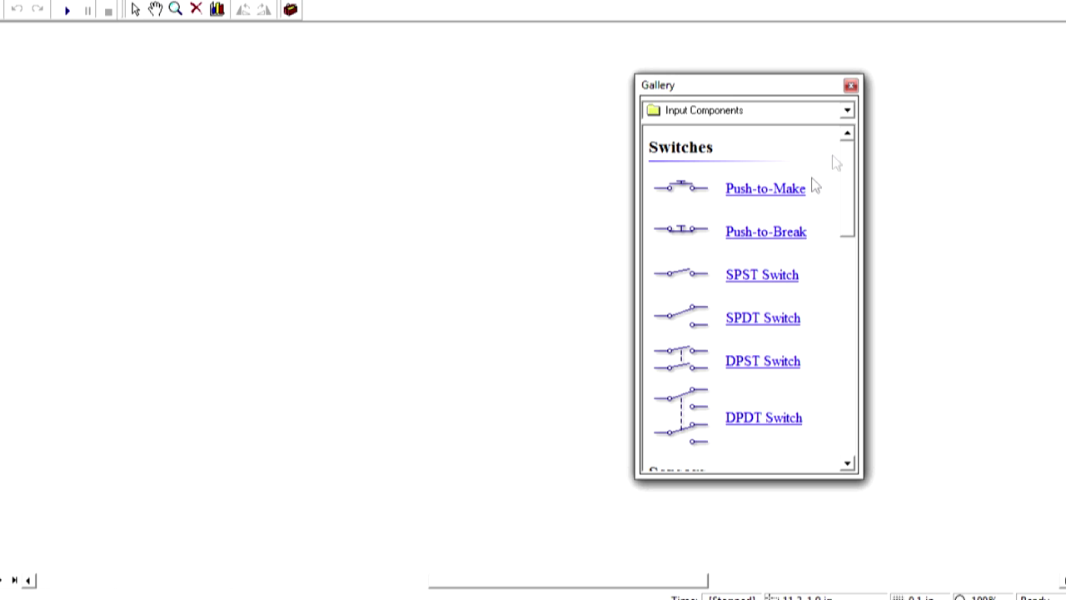
# Look through the Input Components category in the Gallery, from the switches and sensors down to the virtual instruments.
pyautogui.moveTo(845, 185); pyautogui.dragTo(846, 445)
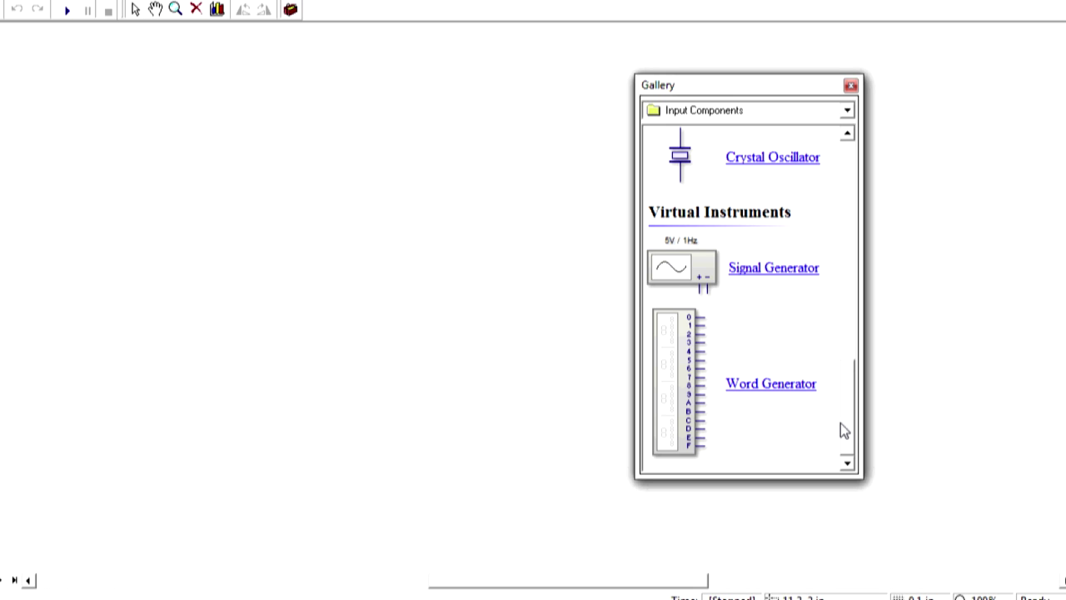
pyautogui.moveTo(840, 423); pyautogui.dragTo(850, 367)
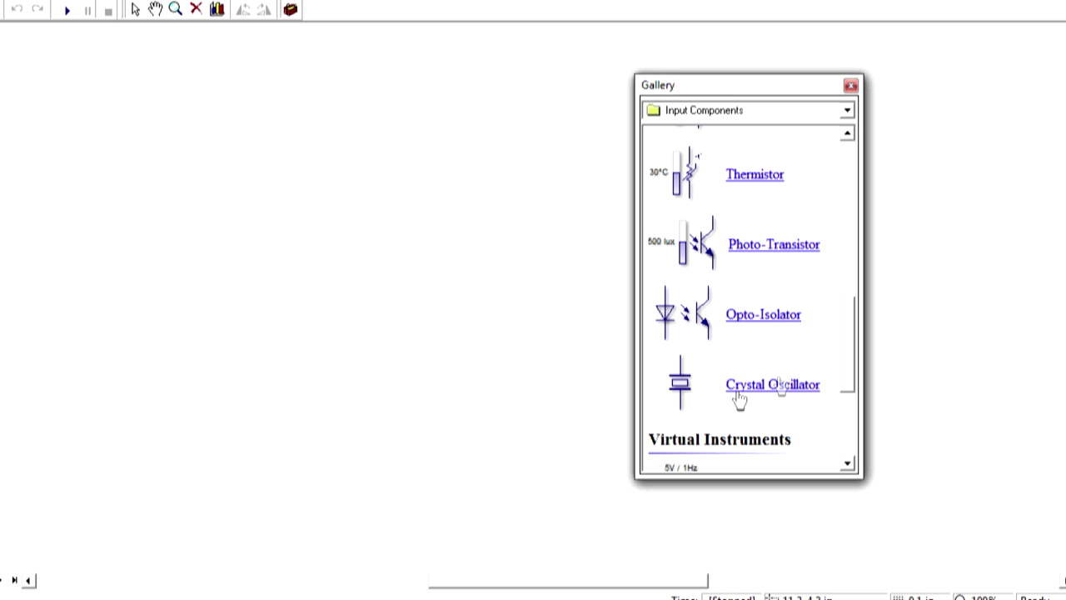
pyautogui.moveTo(847, 384); pyautogui.dragTo(854, 243)
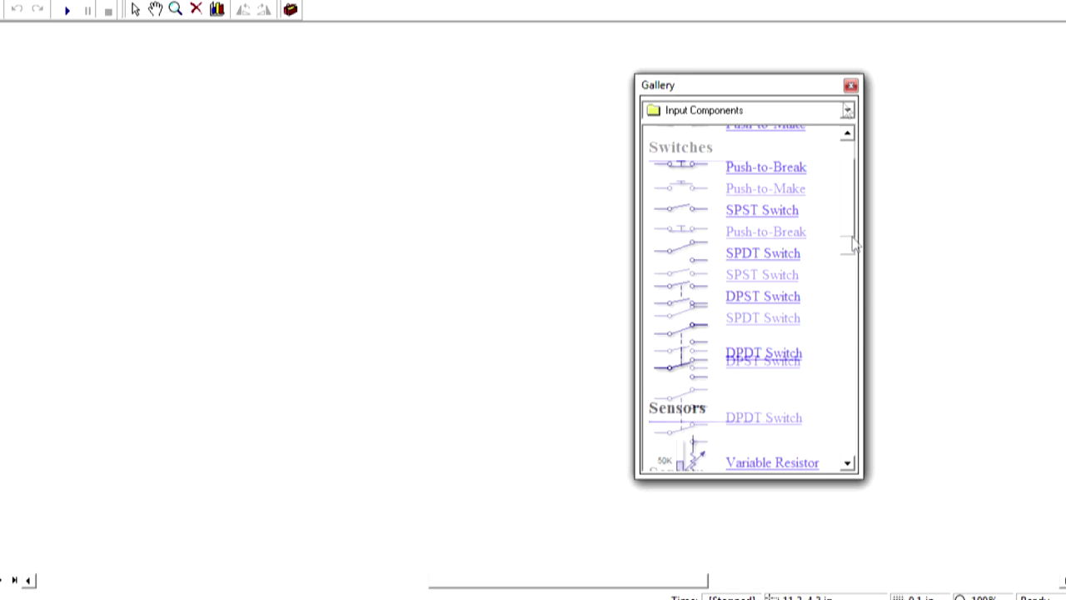
# Bring up the Passive Components category in the Gallery and look through its resistors and capacitors.
pyautogui.click(846, 111)
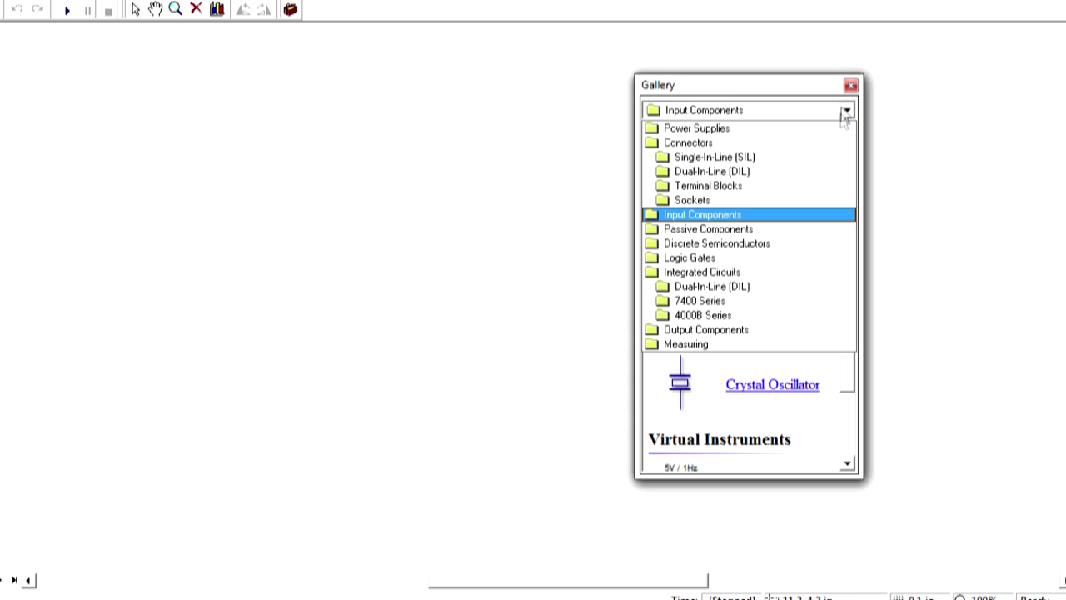
pyautogui.click(709, 231)
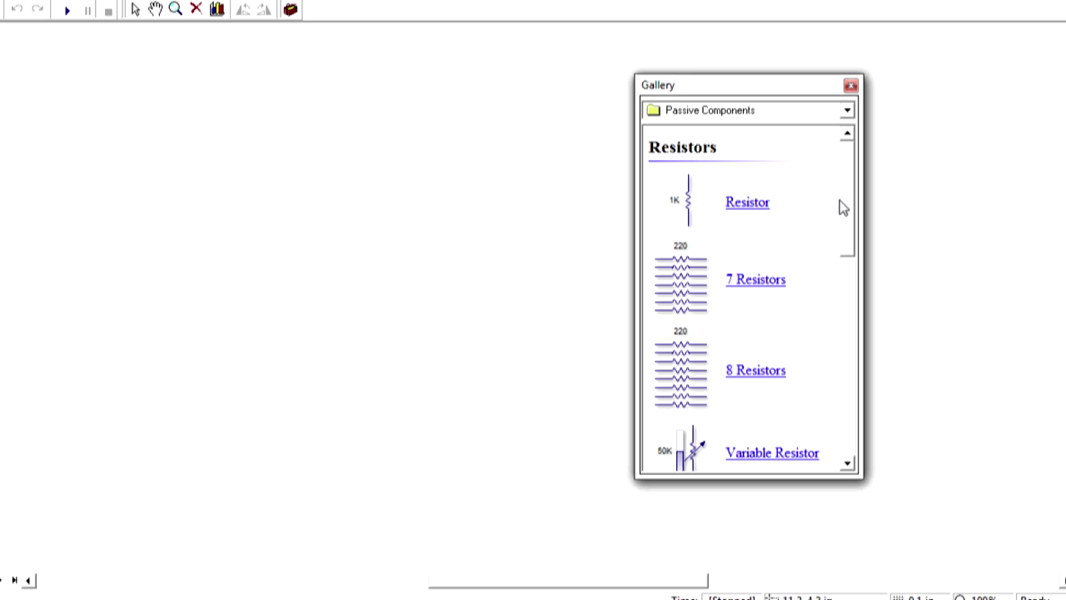
pyautogui.moveTo(850, 221); pyautogui.dragTo(853, 171)
pyautogui.moveTo(847, 231); pyautogui.dragTo(854, 306)
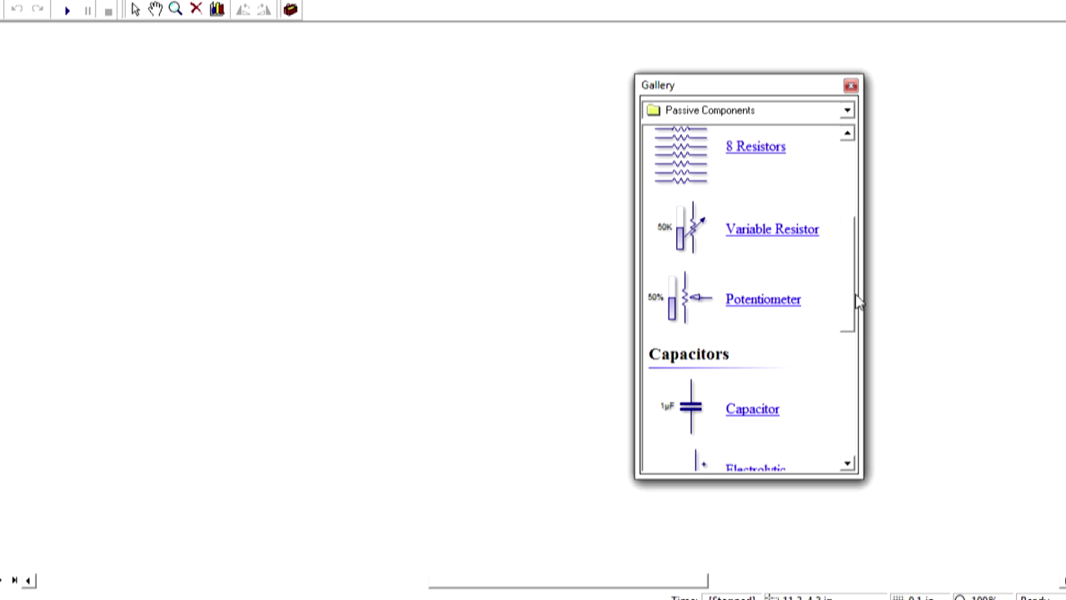
pyautogui.moveTo(855, 305); pyautogui.dragTo(853, 368)
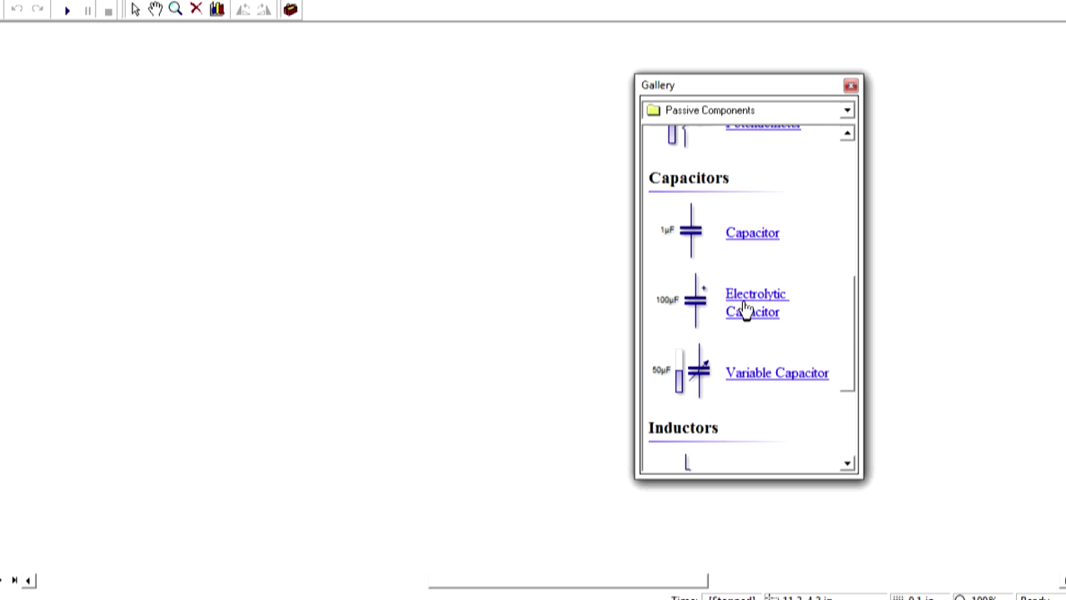